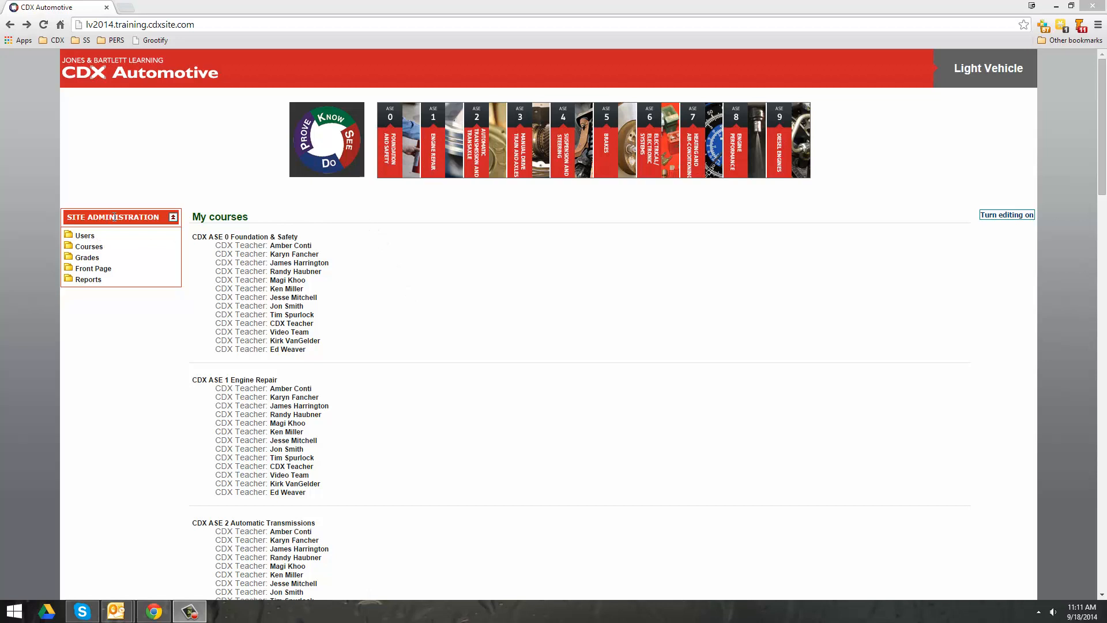
# - Open Users > Accounts > Browse list of users to see all 59 accounts
pyautogui.click(86, 236)
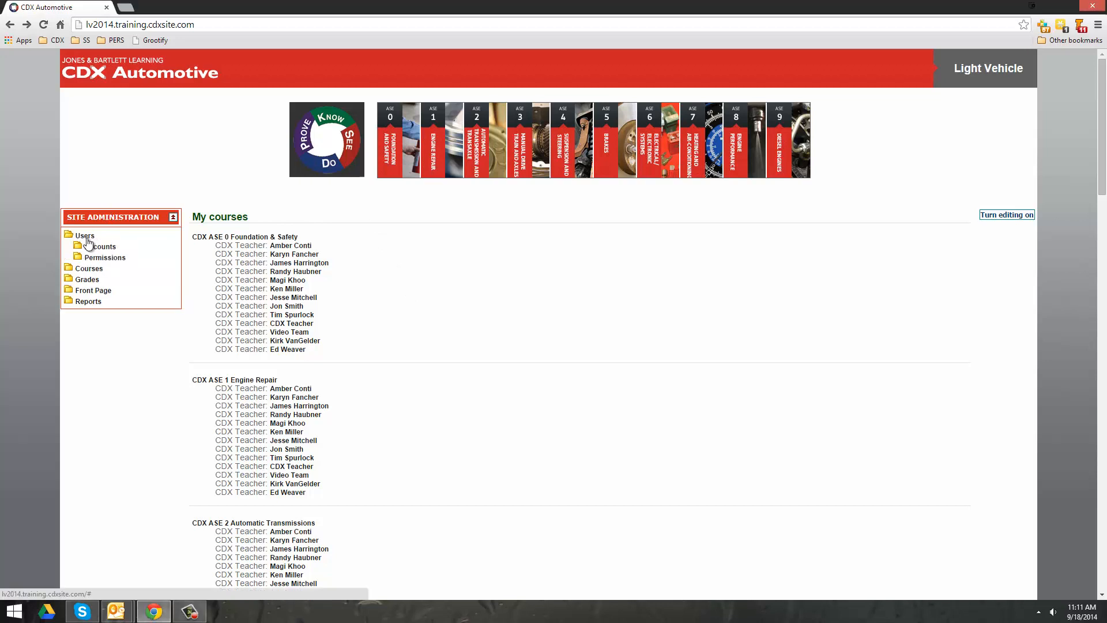
pyautogui.click(97, 249)
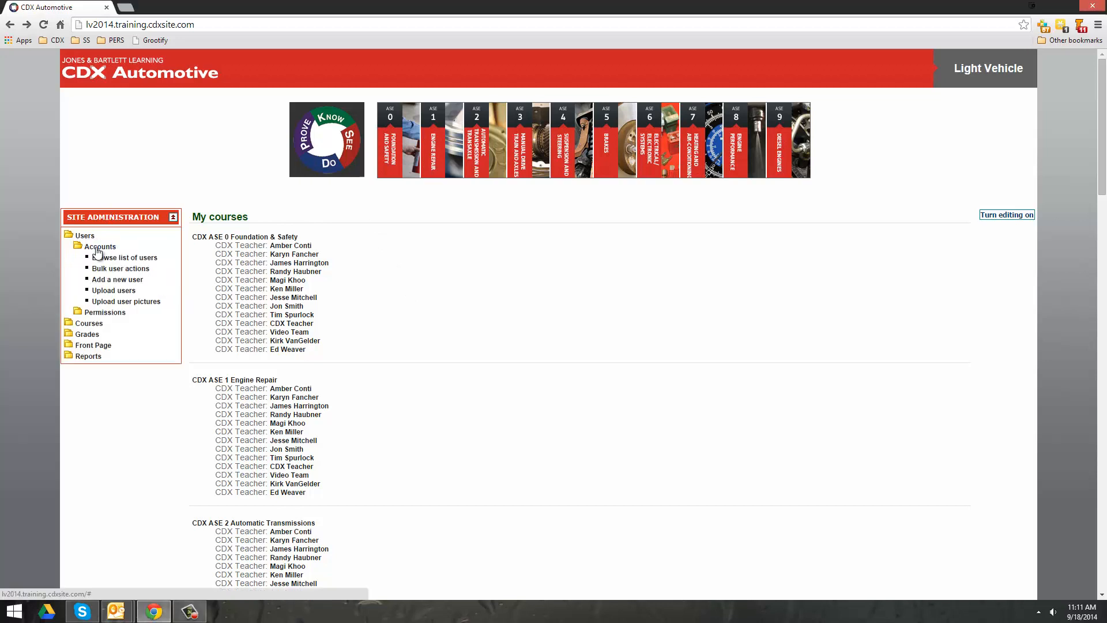
pyautogui.click(134, 258)
pyautogui.scroll(-2, 274, 305)
pyautogui.scroll(-3, 274, 305)
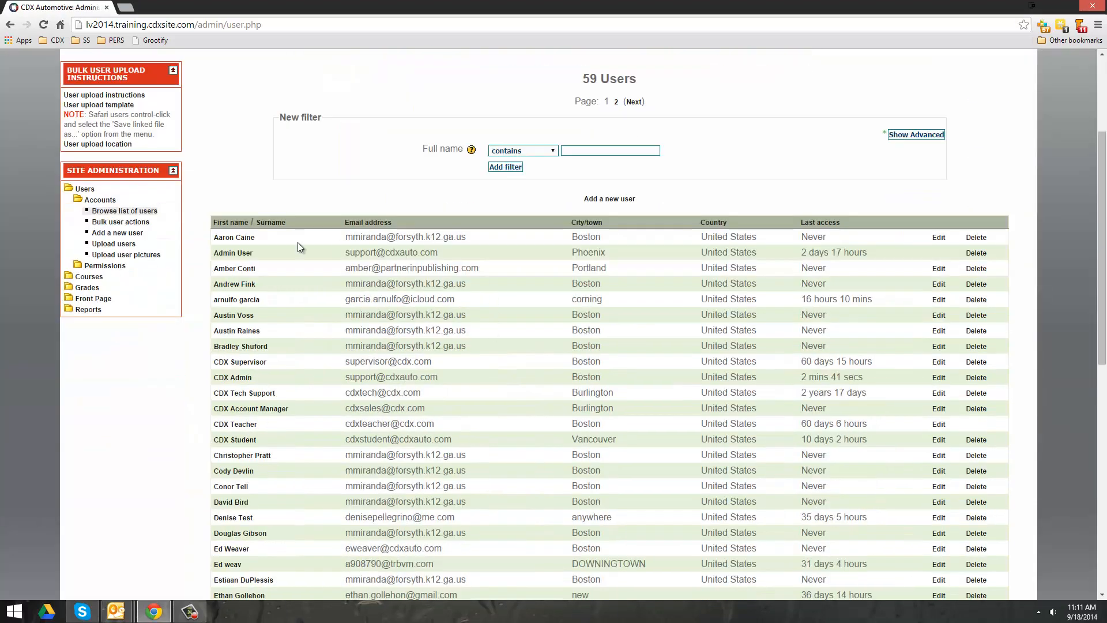
pyautogui.scroll(2, 300, 358)
pyautogui.scroll(-1, 300, 357)
pyautogui.scroll(1, 300, 362)
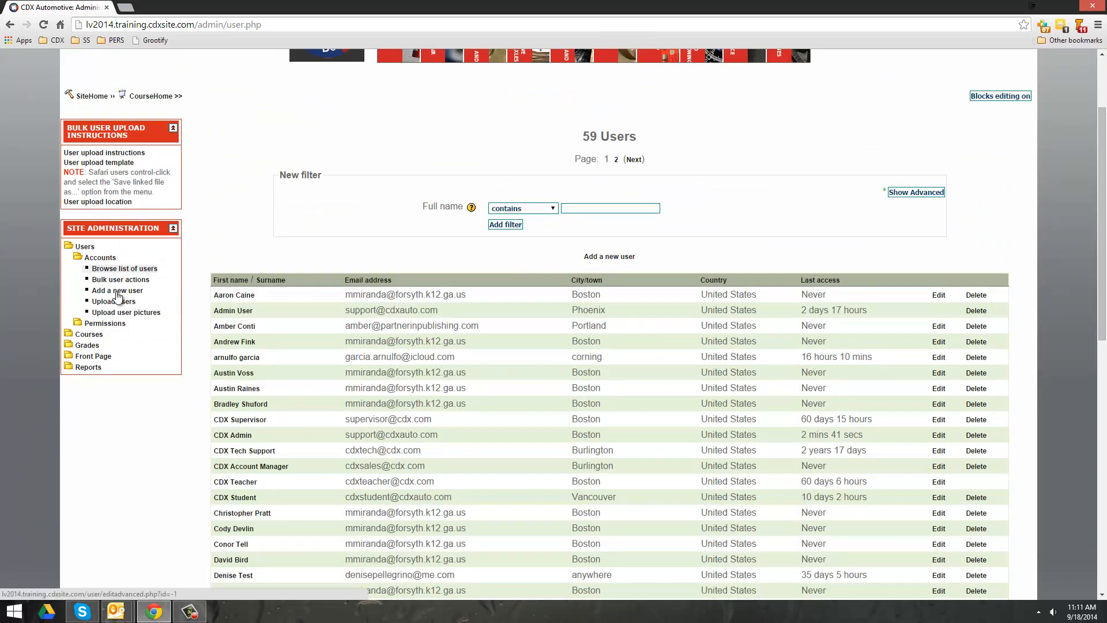
# - Start a new user, replacing the autofilled username with 'testuser'
pyautogui.click(625, 257)
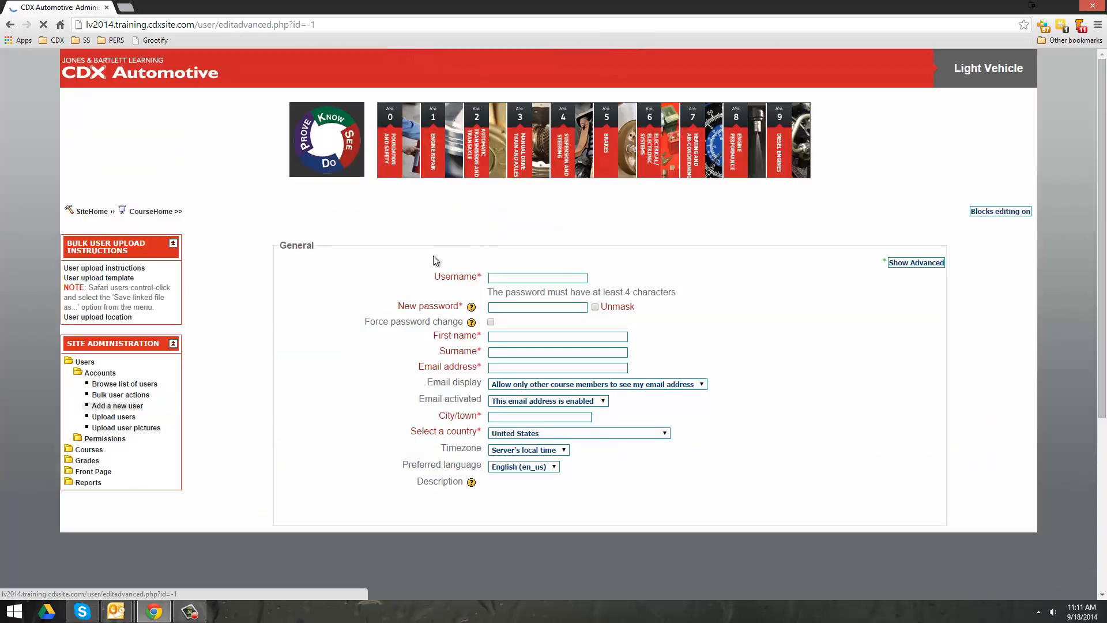
pyautogui.doubleClick(551, 279)
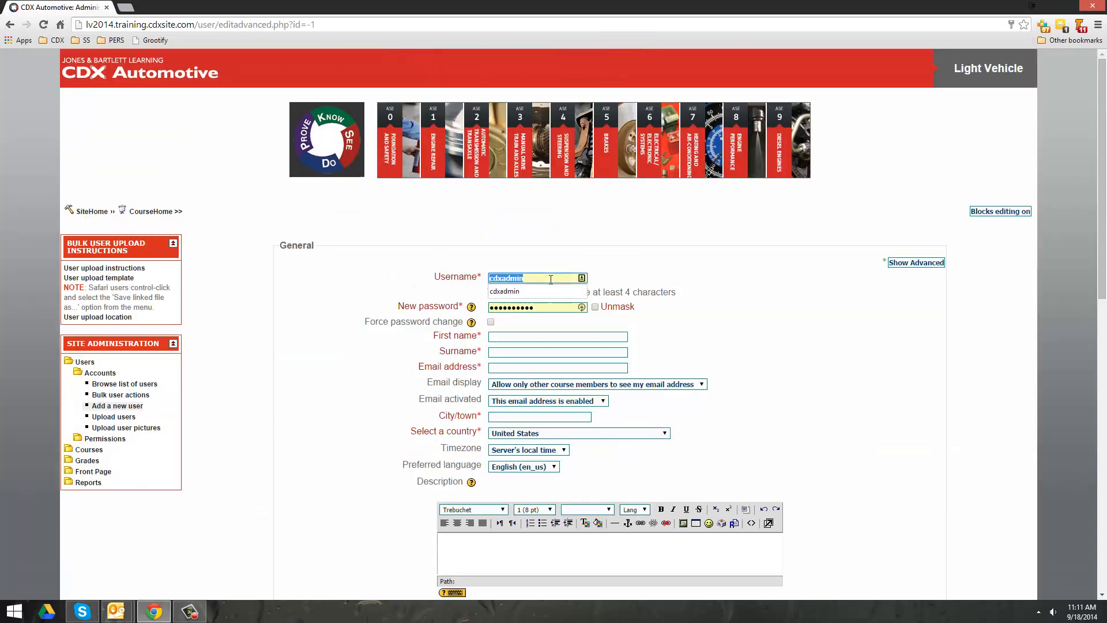
pyautogui.press('BackSpace')
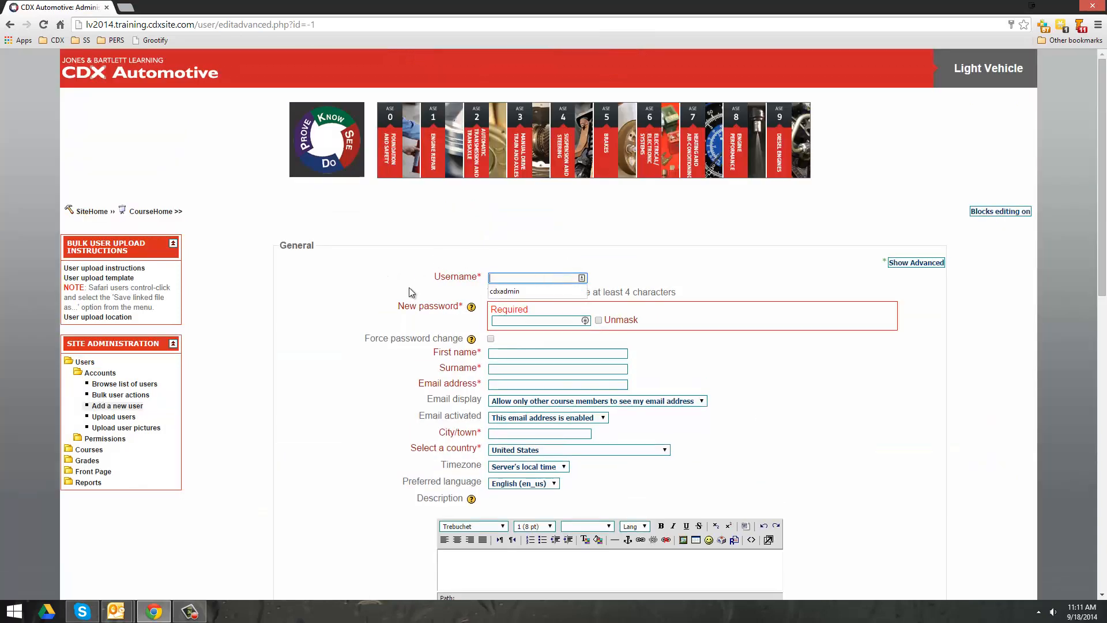
pyautogui.click(527, 262)
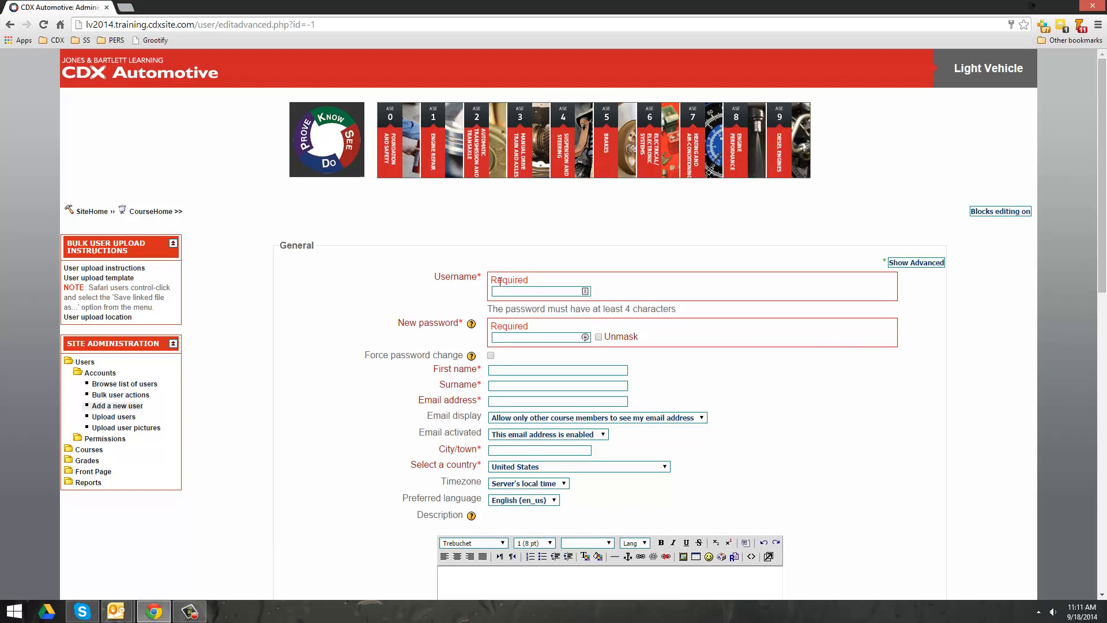
pyautogui.click(531, 292)
pyautogui.write('testuser')
pyautogui.press('Tab')
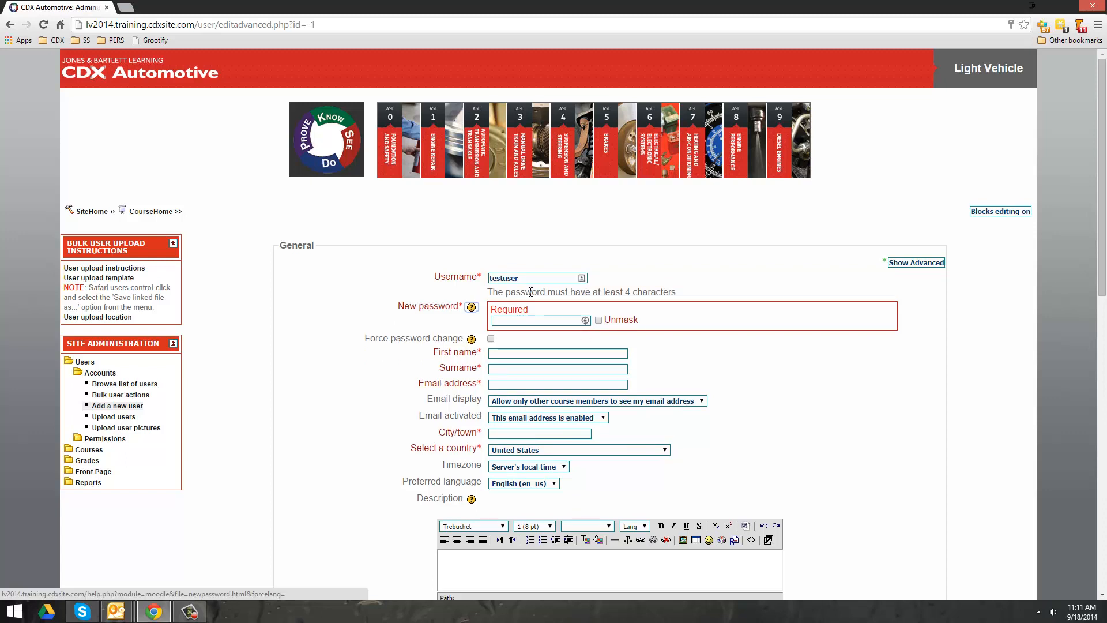
# - Enter an initial password for the account with Unmask ticked
pyautogui.click(599, 321)
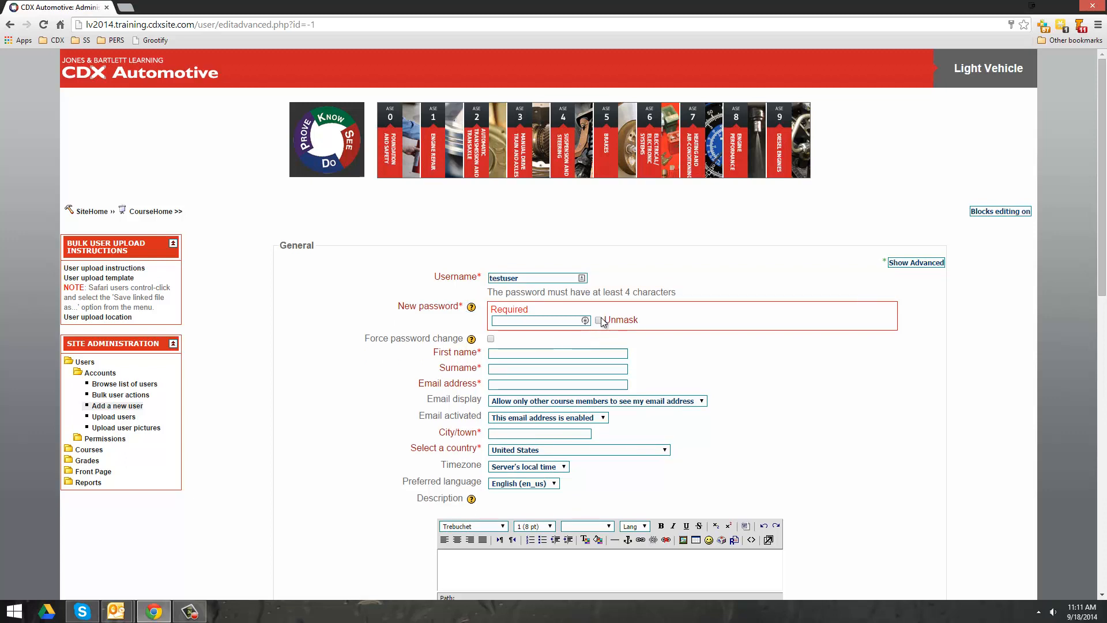
pyautogui.click(538, 321)
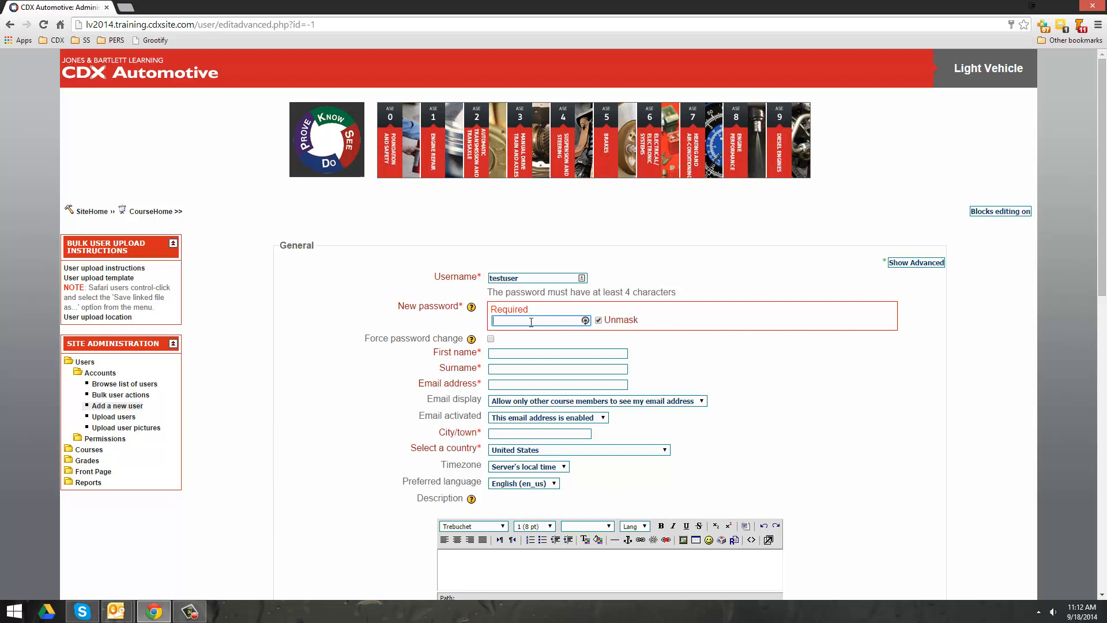
pyautogui.write('changeme')
pyautogui.click(493, 353)
pyautogui.click(518, 353)
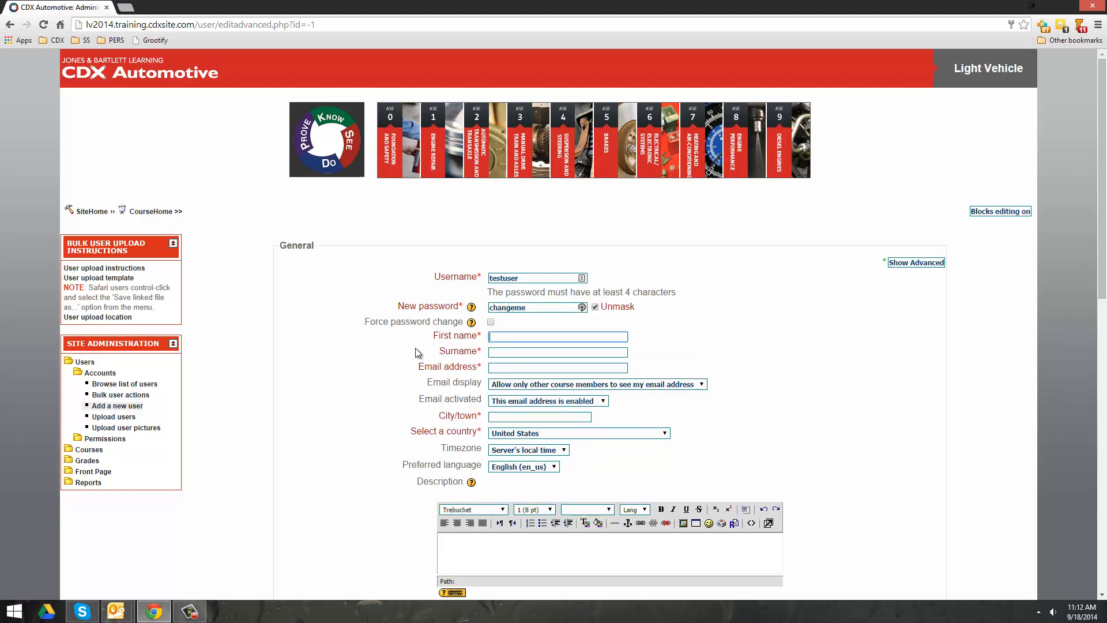
# - Enter first name Test, surname User and a placeholder example.com e-mail address
pyautogui.write('Test')
pyautogui.press('Tab')
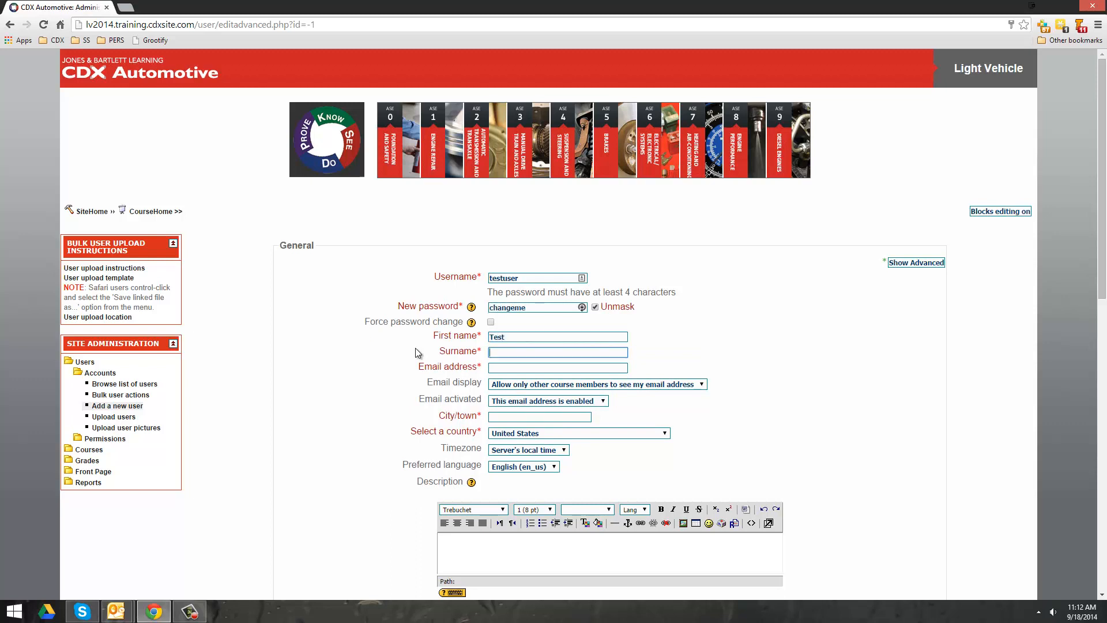
pyautogui.write('User')
pyautogui.press('Tab')
pyautogui.write('fakeemail@example.com')
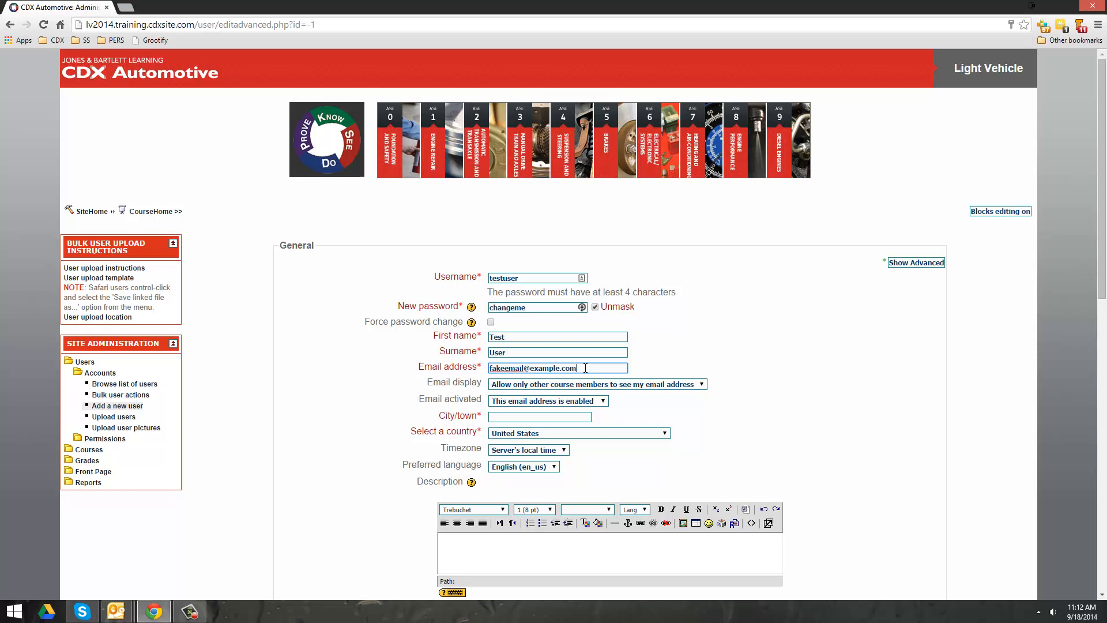
# - Replace the e-mail's part before the @ with the copied username
pyautogui.moveTo(585, 368); pyautogui.dragTo(483, 370)
pyautogui.click(553, 369)
pyautogui.moveTo(523, 278); pyautogui.dragTo(488, 278)
pyautogui.hotkey('ctrl', 'c')
pyautogui.moveTo(525, 368); pyautogui.dragTo(465, 367)
pyautogui.hotkey('ctrl', 'v')
# - Check the example.com domain in a new browser tab, then return to the form
pyautogui.moveTo(569, 368); pyautogui.dragTo(524, 365)
pyautogui.hotkey('ctrl', 'c')
pyautogui.click(126, 7)
pyautogui.hotkey('ctrl', 'v')
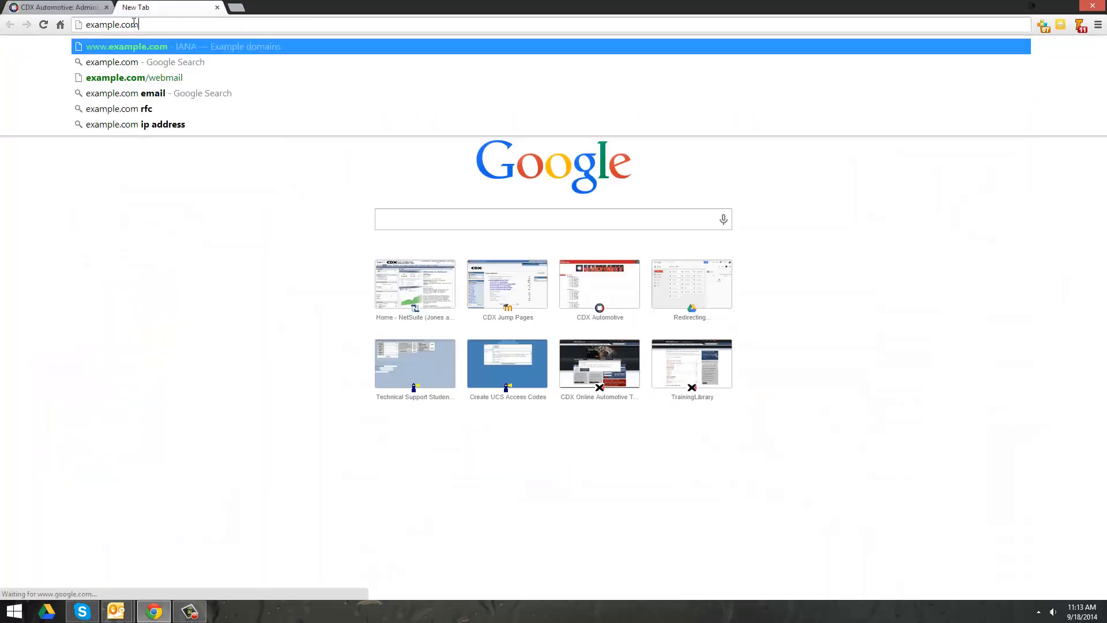
pyautogui.press('Return')
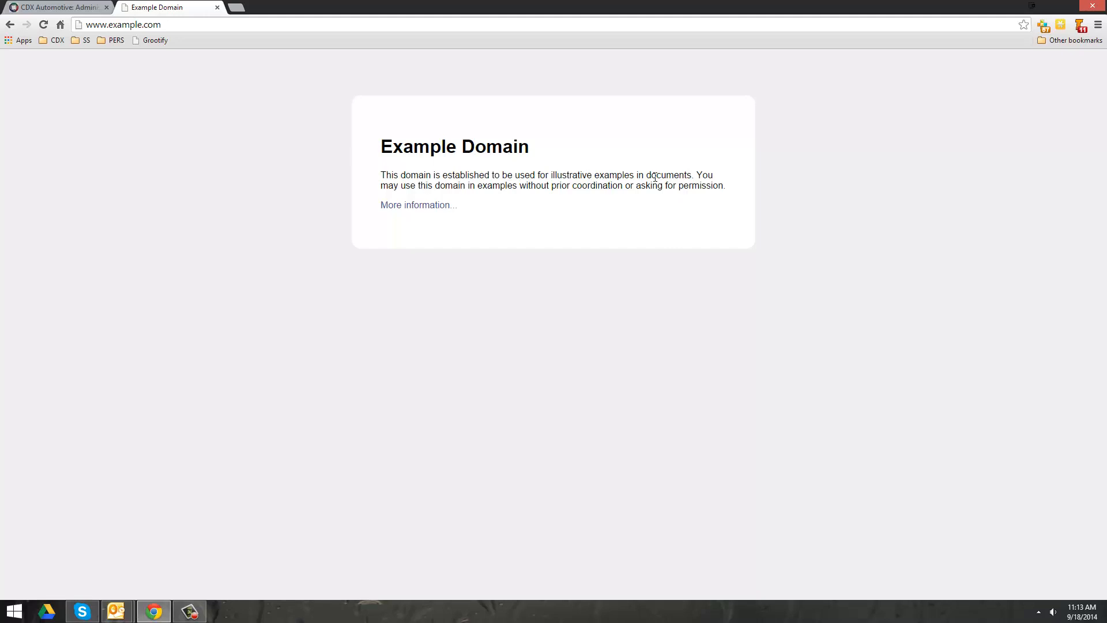
pyautogui.click(42, 8)
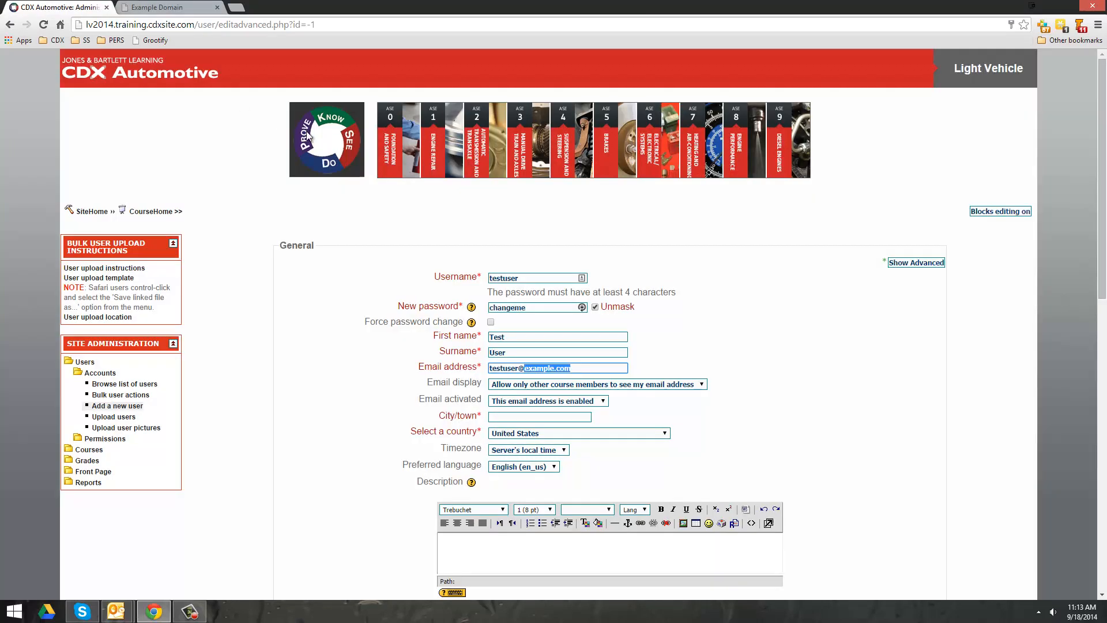
# - Enter Portland as the city and scroll down to the Update profile button
pyautogui.click(310, 357)
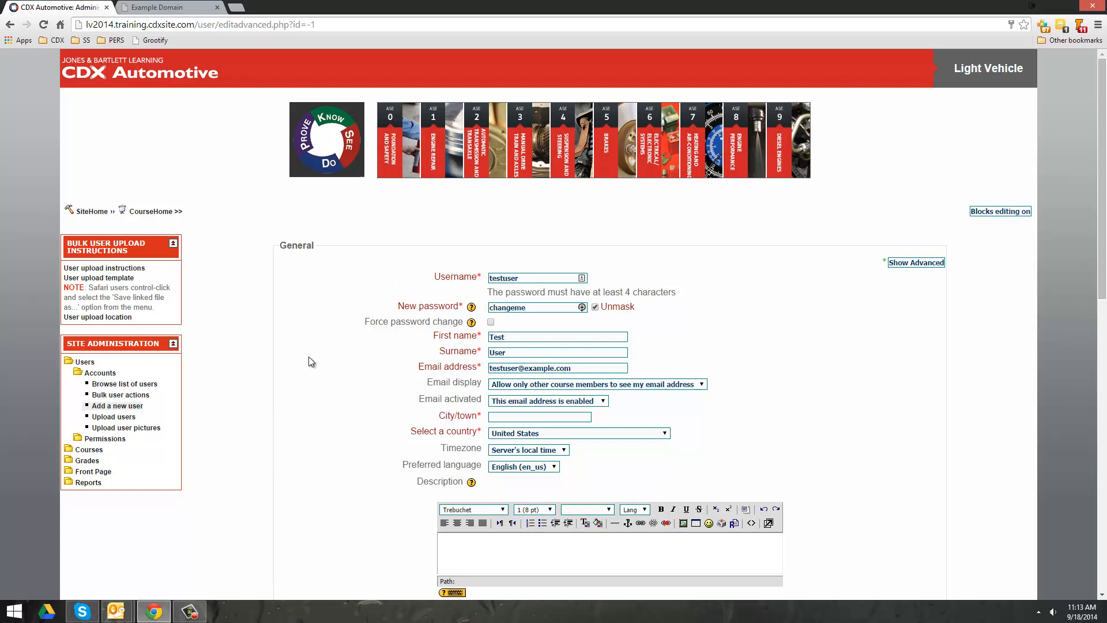
pyautogui.click(518, 416)
pyautogui.write('Portland')
pyautogui.click(374, 427)
pyautogui.scroll(-1, 346, 441)
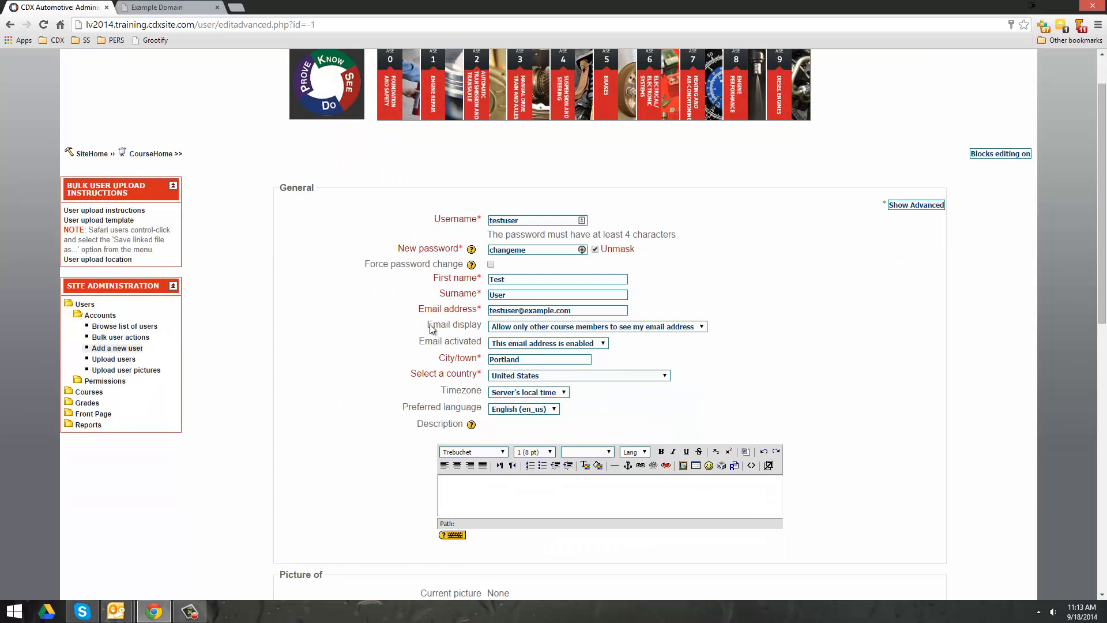
pyautogui.scroll(-5, 519, 384)
pyautogui.scroll(3, 497, 381)
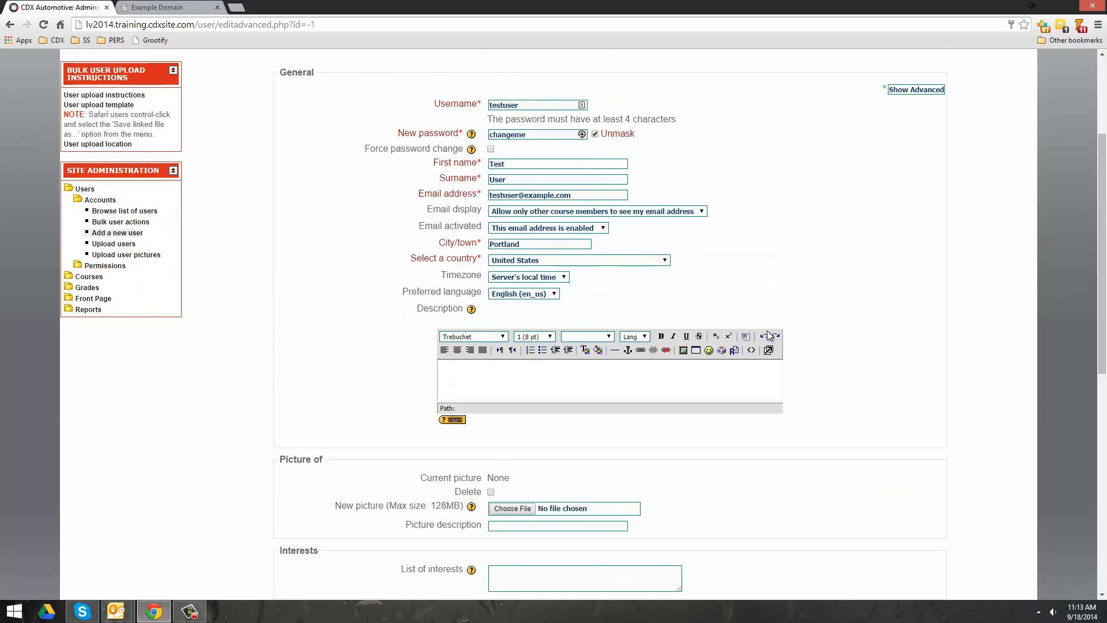
pyautogui.scroll(2, 364, 272)
pyautogui.scroll(-2, 364, 272)
pyautogui.scroll(-1, 378, 313)
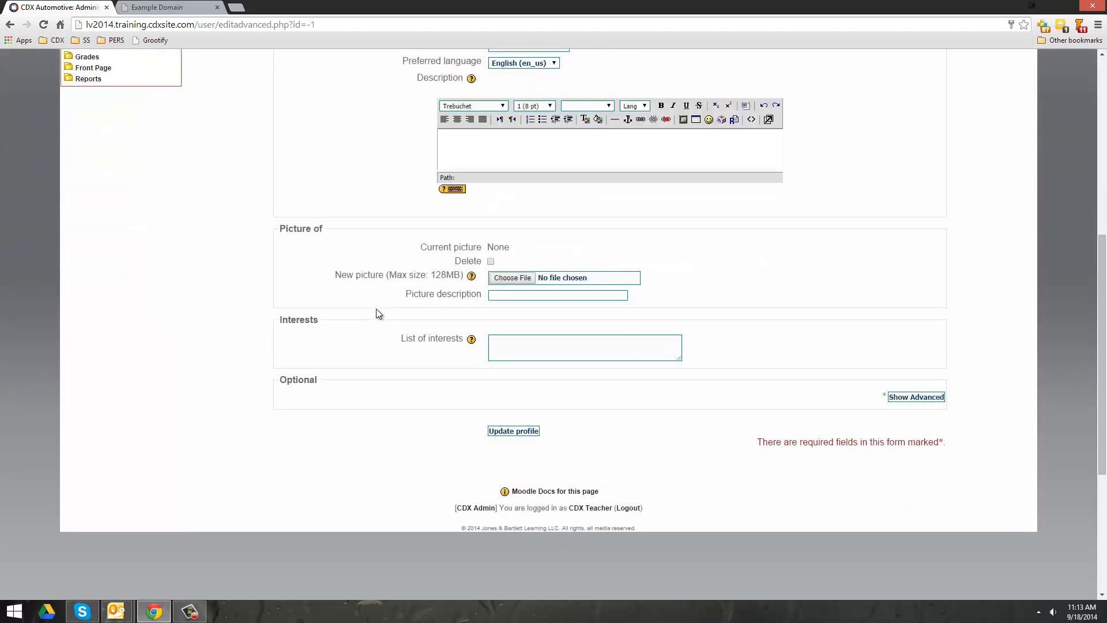
# - Save the new user account, bringing the user list to 60
pyautogui.click(522, 434)
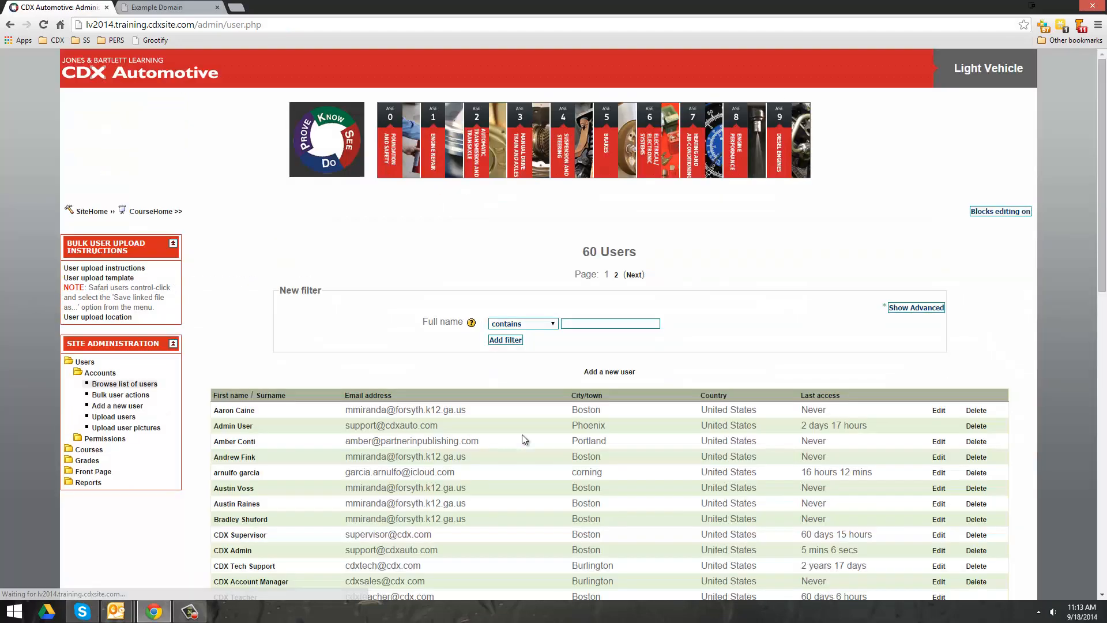
pyautogui.scroll(-6, 520, 434)
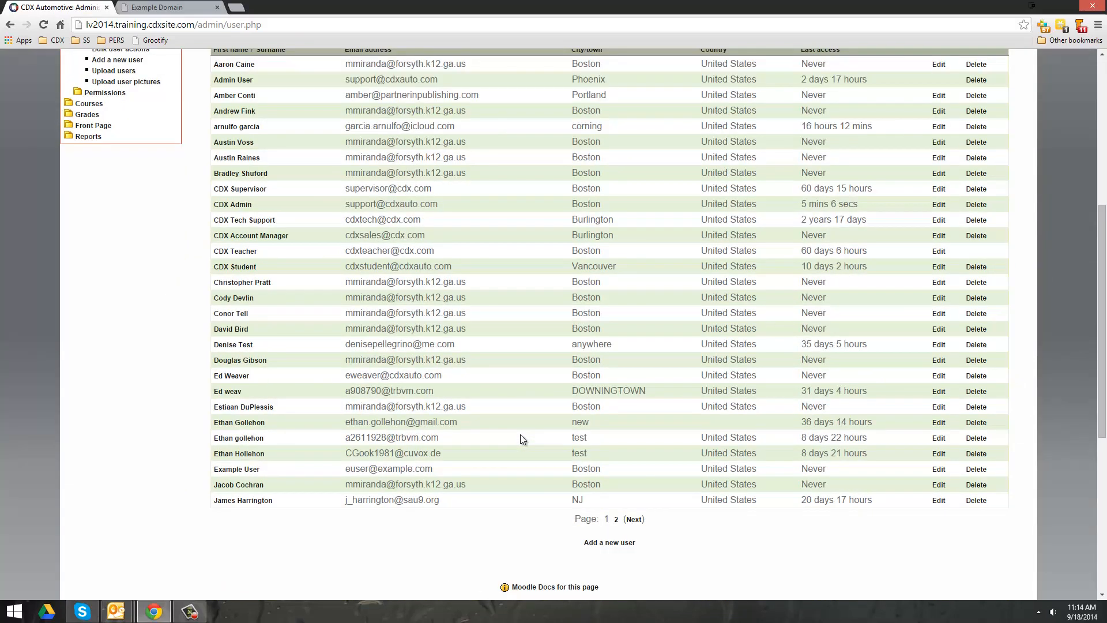
pyautogui.scroll(3, 521, 435)
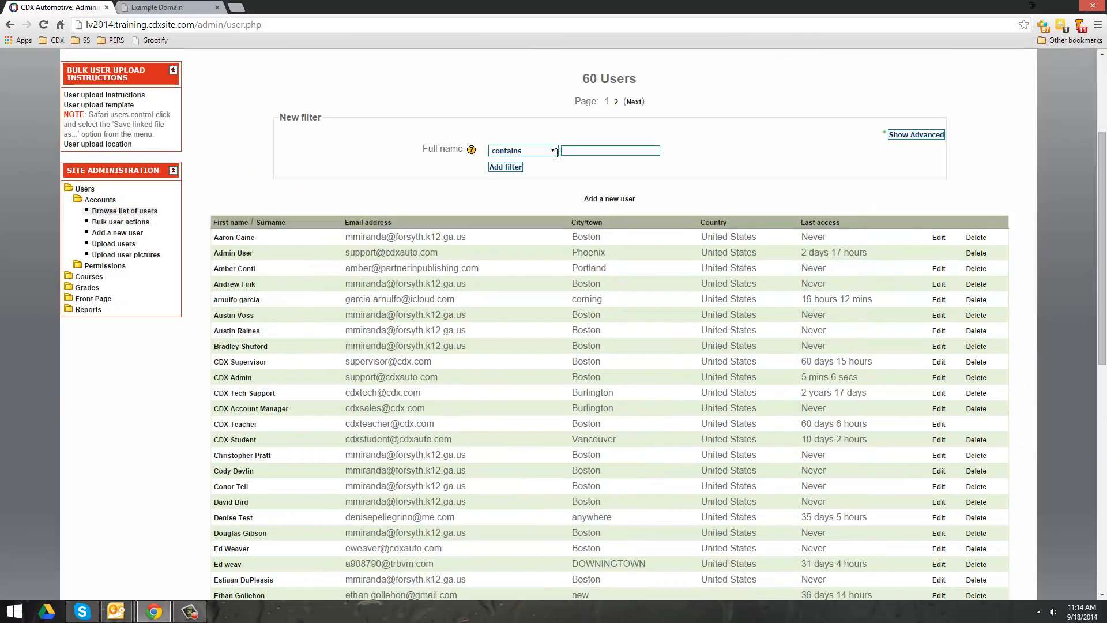
# - Filter the user list by full name 'Test' and check the new Portland account's row
pyautogui.click(588, 152)
pyautogui.write('Test')
pyautogui.press('Return')
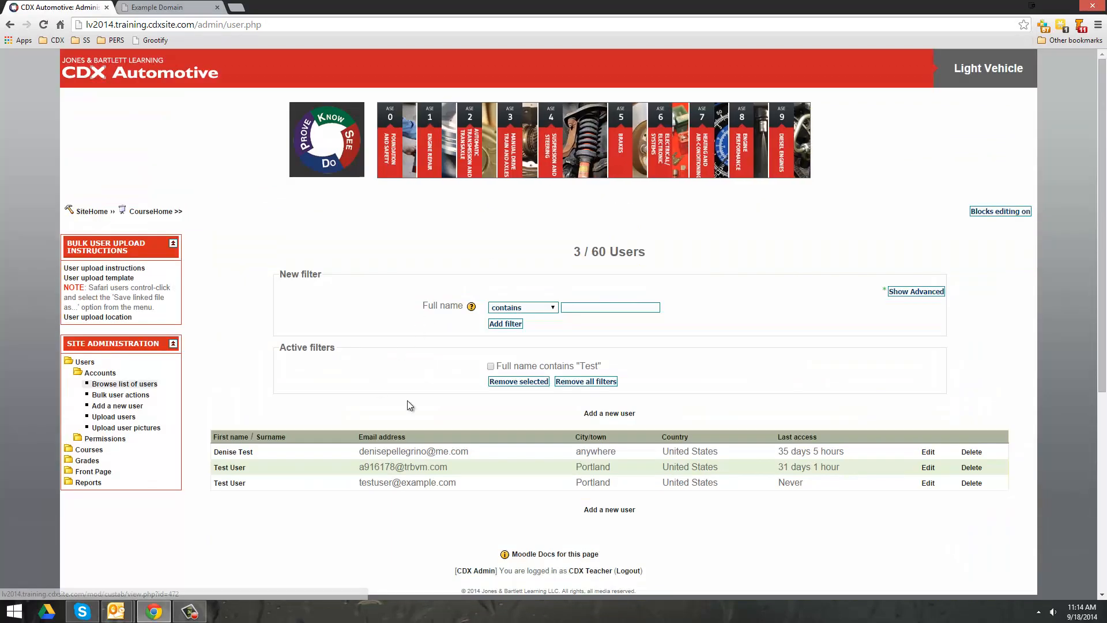
pyautogui.scroll(-1, 339, 427)
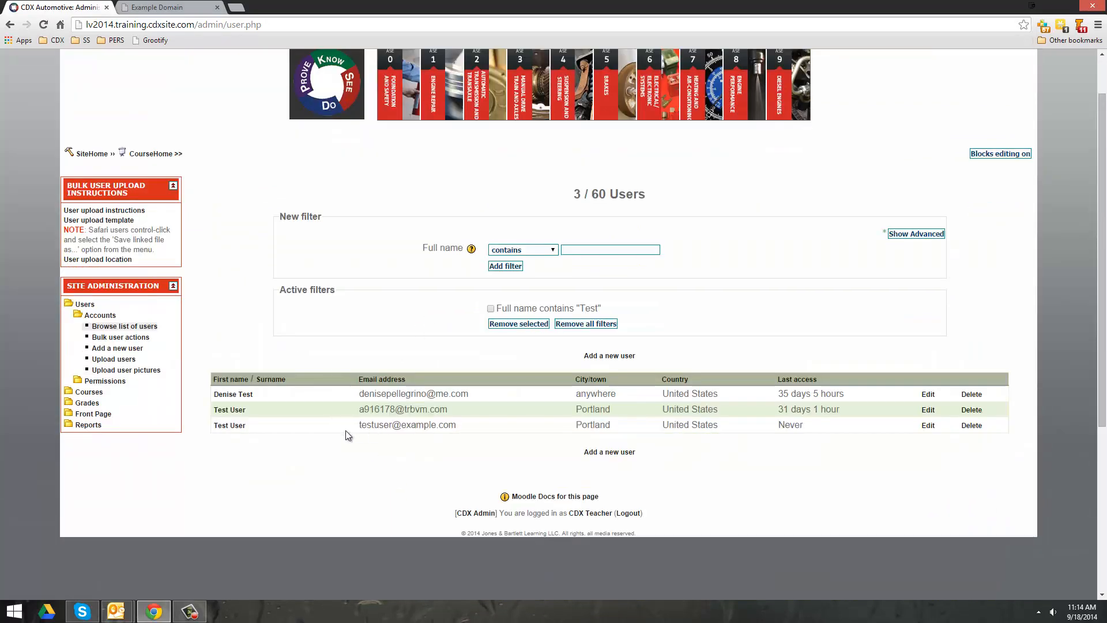
pyautogui.moveTo(458, 427); pyautogui.dragTo(361, 426)
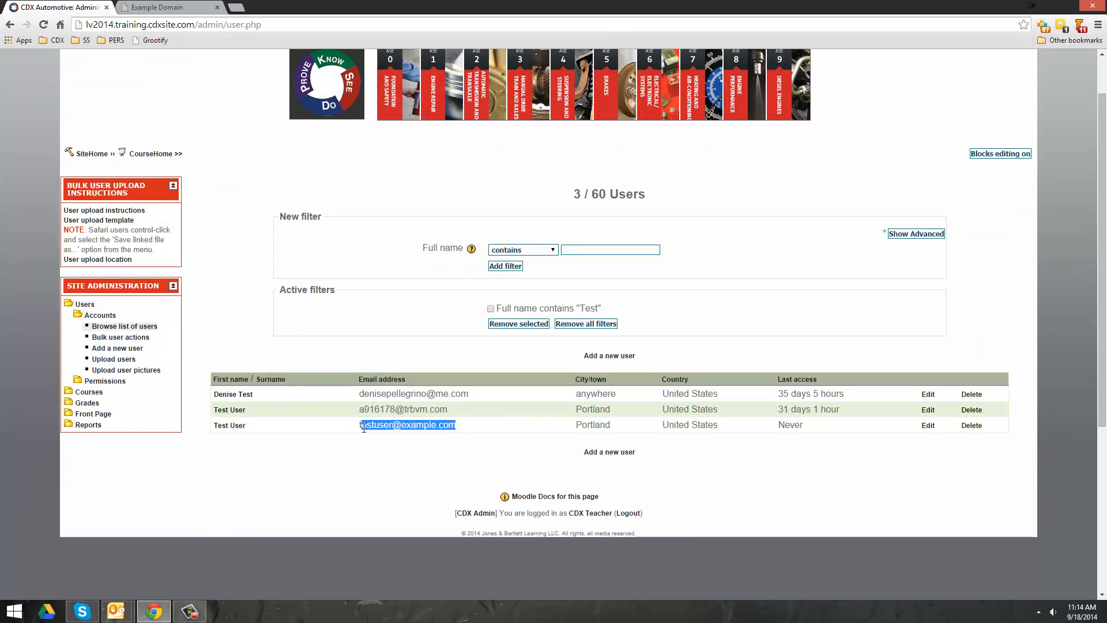
pyautogui.click(455, 457)
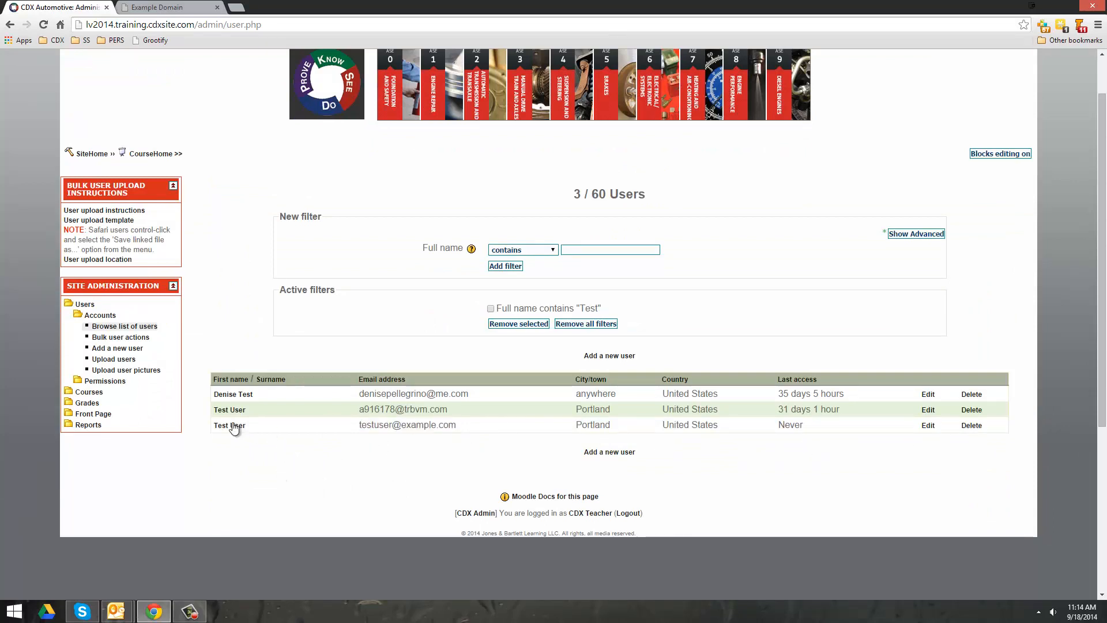
pyautogui.click(105, 381)
# - Add Test User from Potential users to the system Student role
pyautogui.click(125, 393)
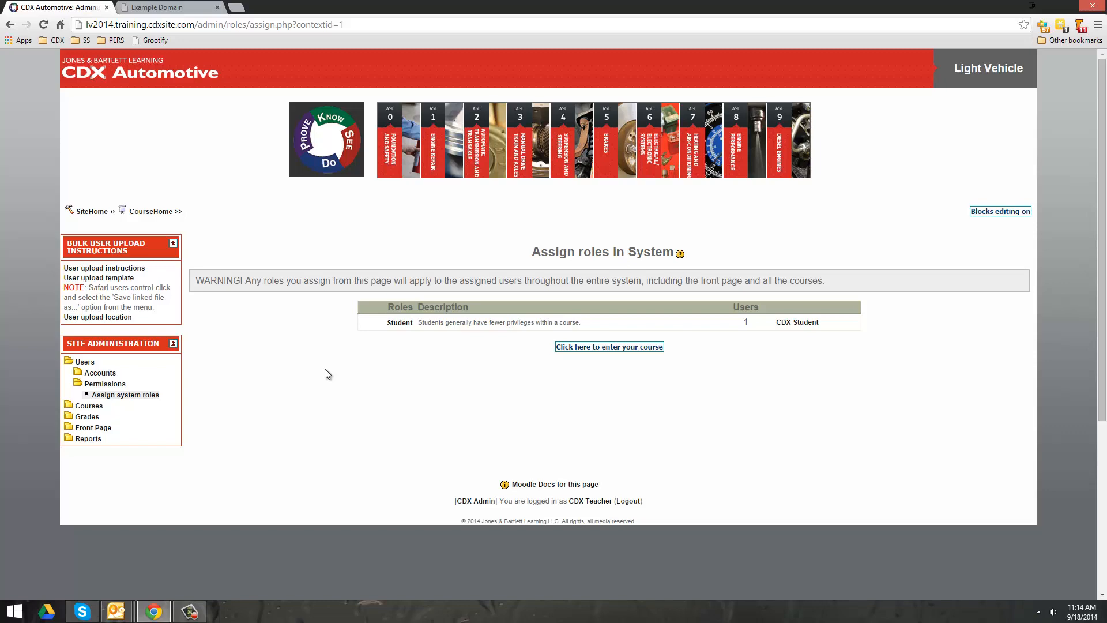
pyautogui.click(403, 324)
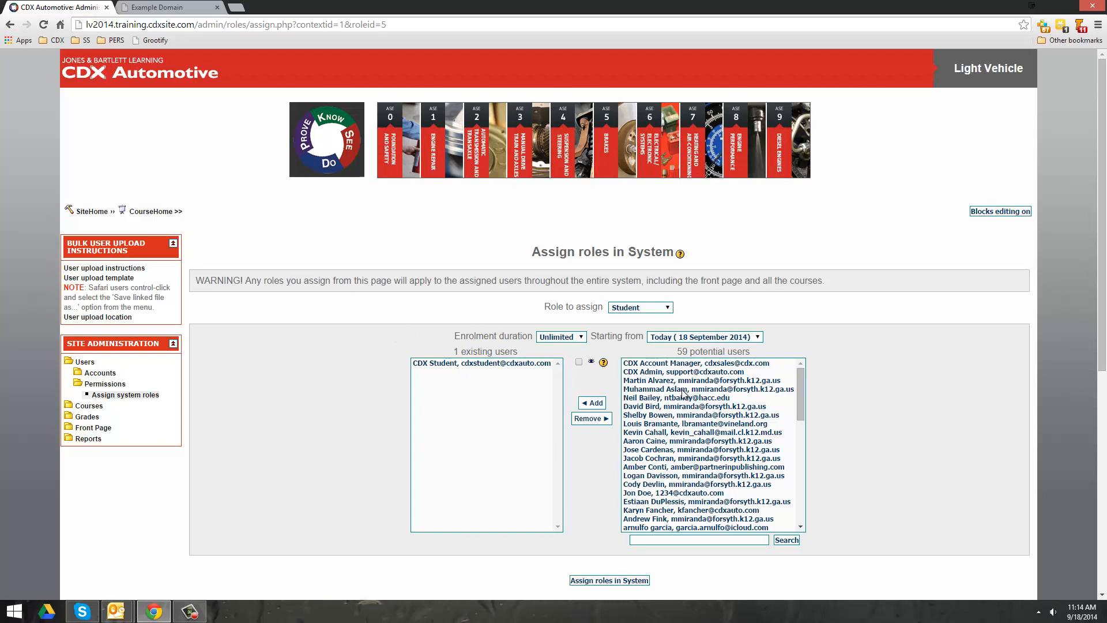
pyautogui.scroll(-6, 684, 393)
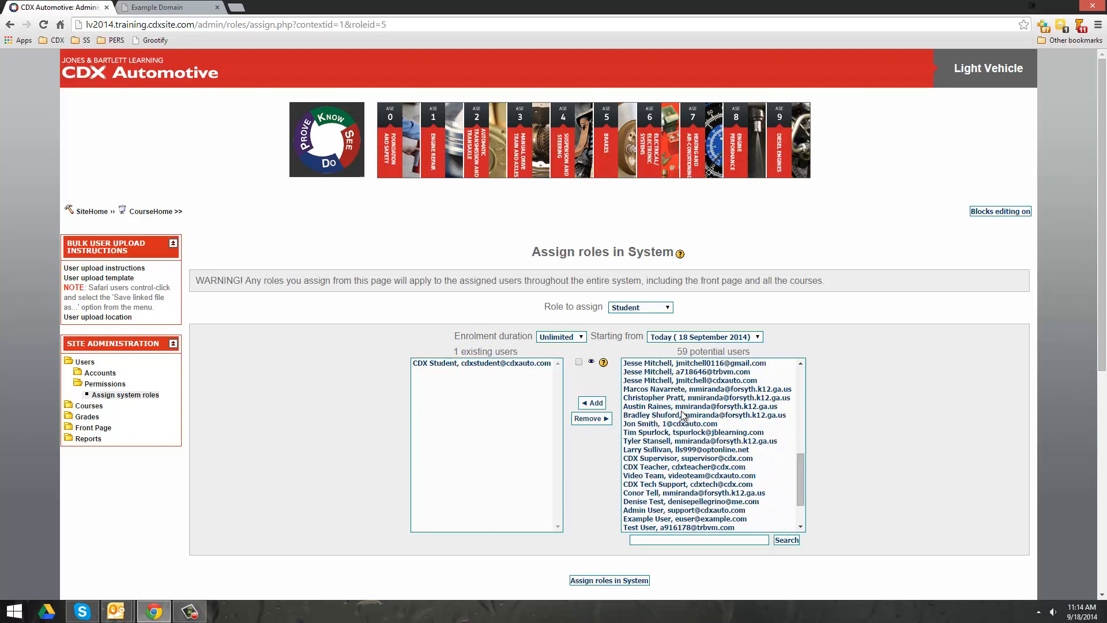
pyautogui.scroll(-5, 699, 524)
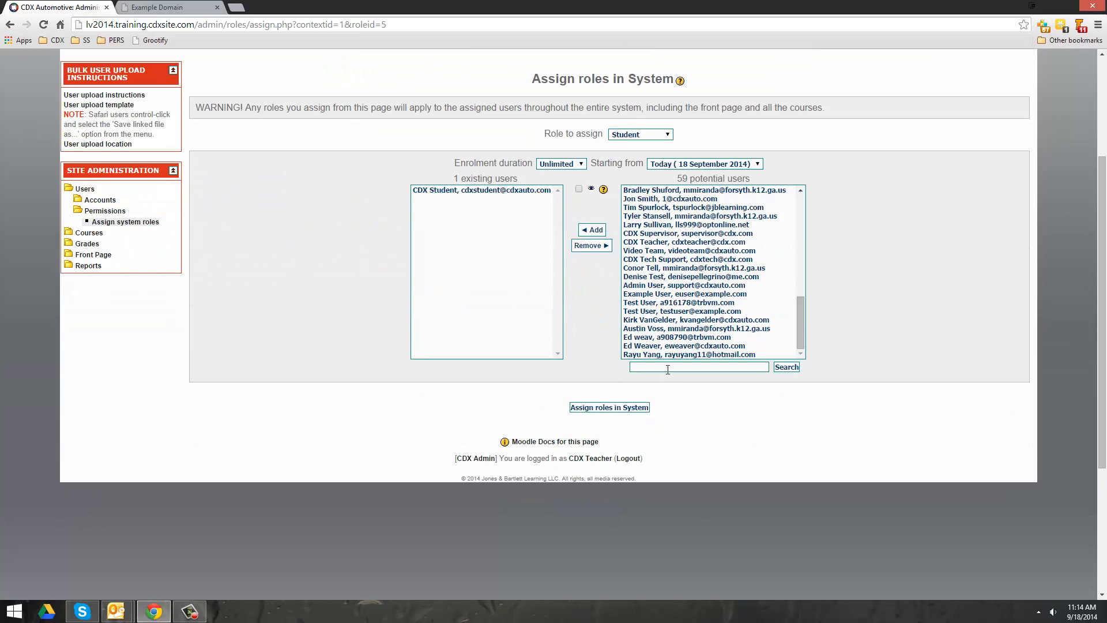
pyautogui.click(684, 311)
pyautogui.click(592, 229)
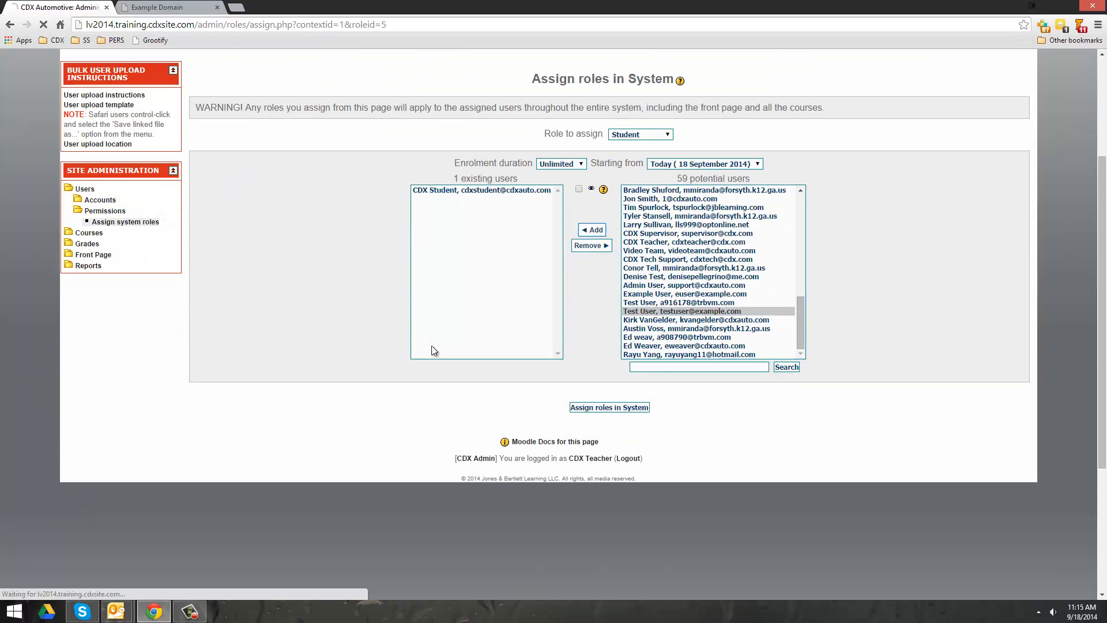
pyautogui.click(591, 579)
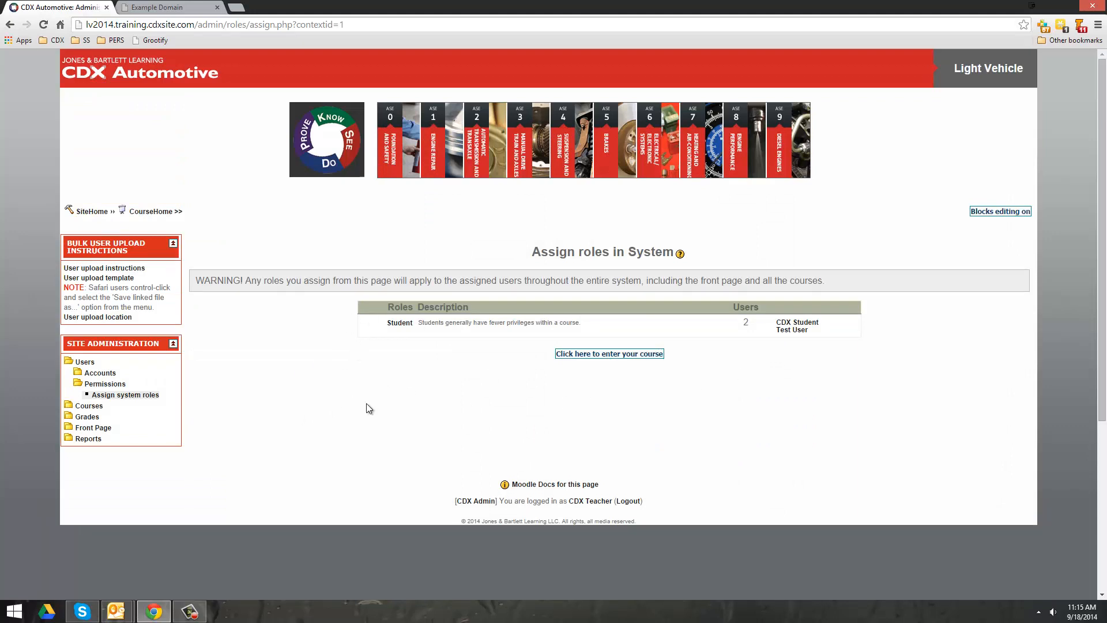
pyautogui.click(783, 331)
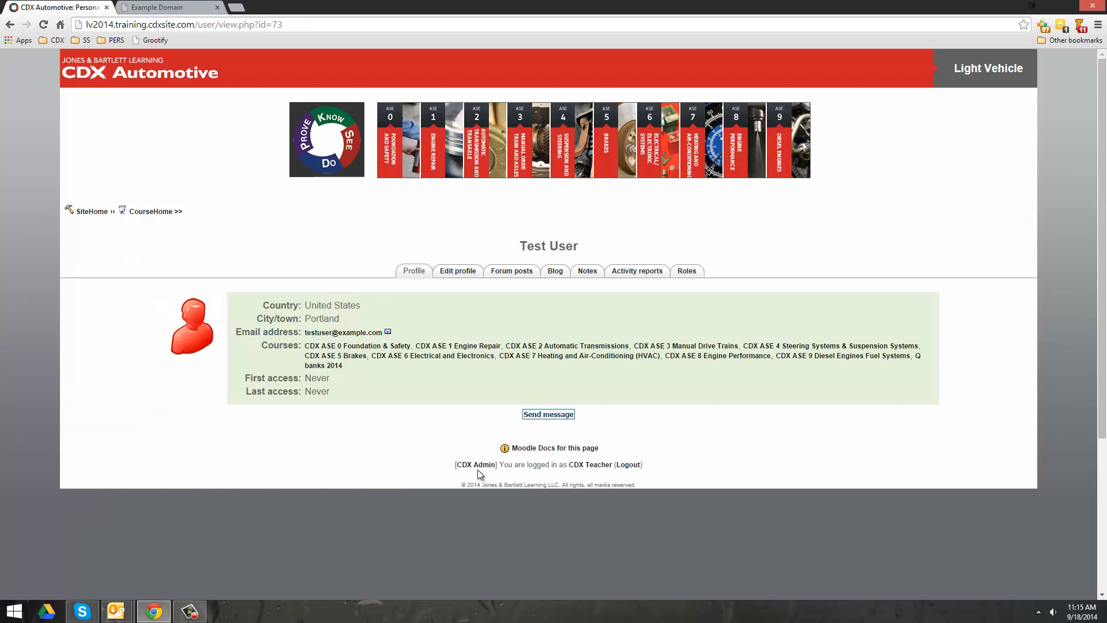
# - Log in as Test User and continue to their course list
pyautogui.click(518, 415)
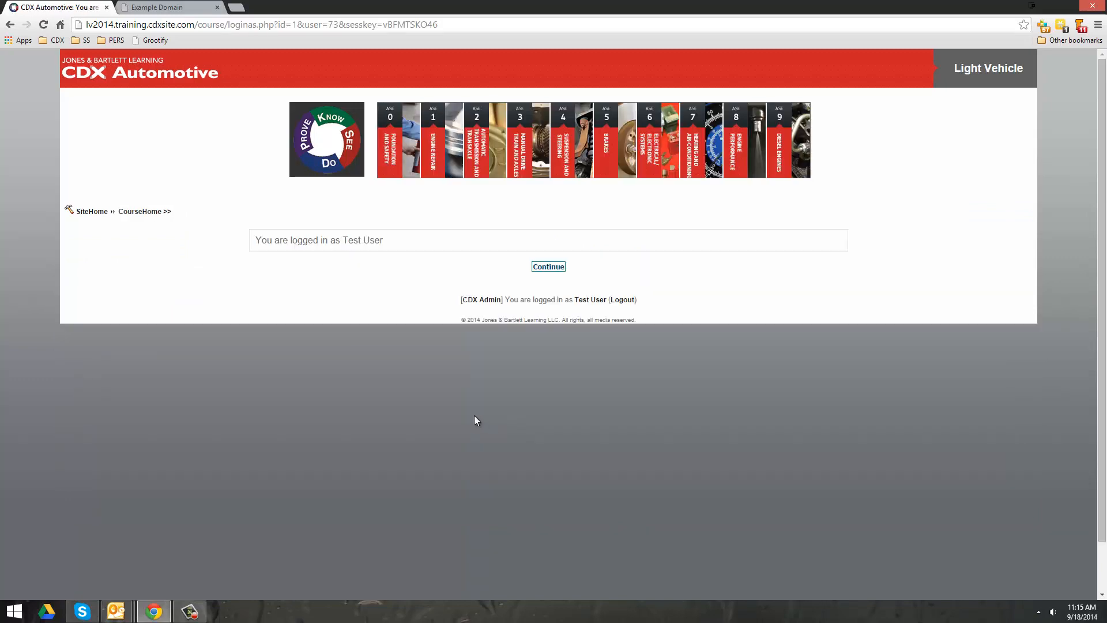
pyautogui.click(549, 267)
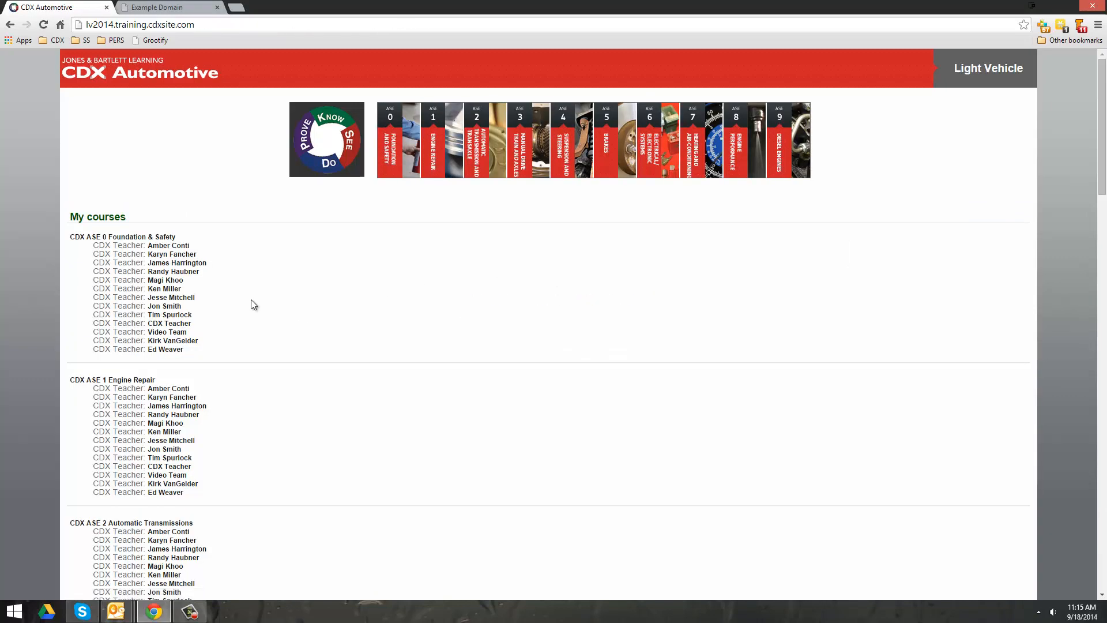
pyautogui.scroll(-4, 151, 260)
# - Open the CDX ASE 2 Automatic Transmissions course, then return to the site home page
pyautogui.click(128, 293)
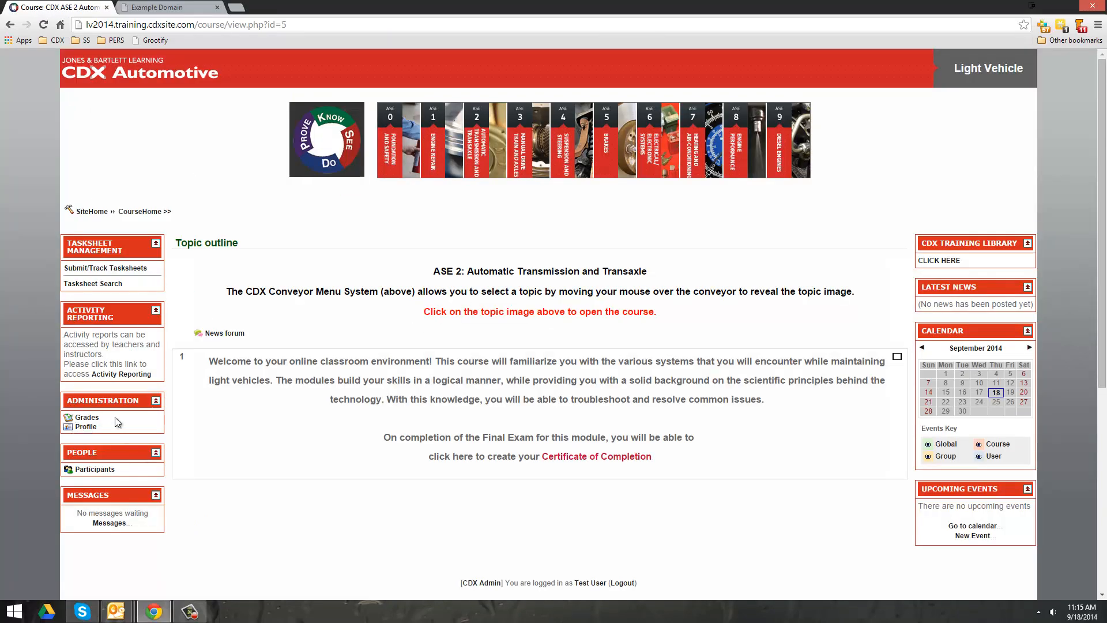
pyautogui.scroll(-2, 268, 385)
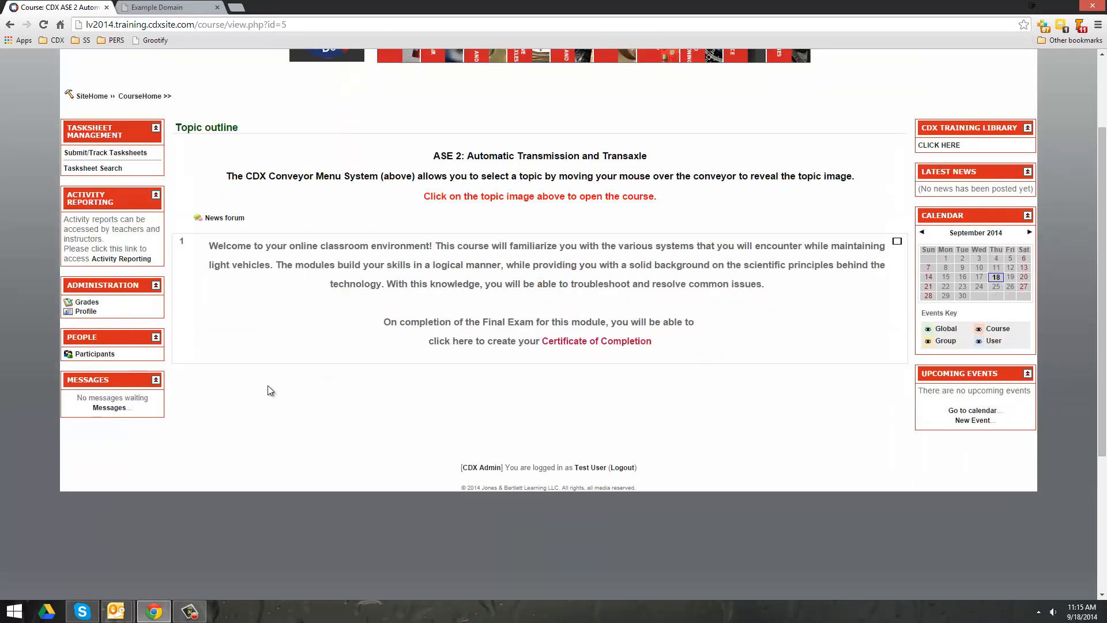
pyautogui.scroll(2, 271, 388)
pyautogui.click(89, 213)
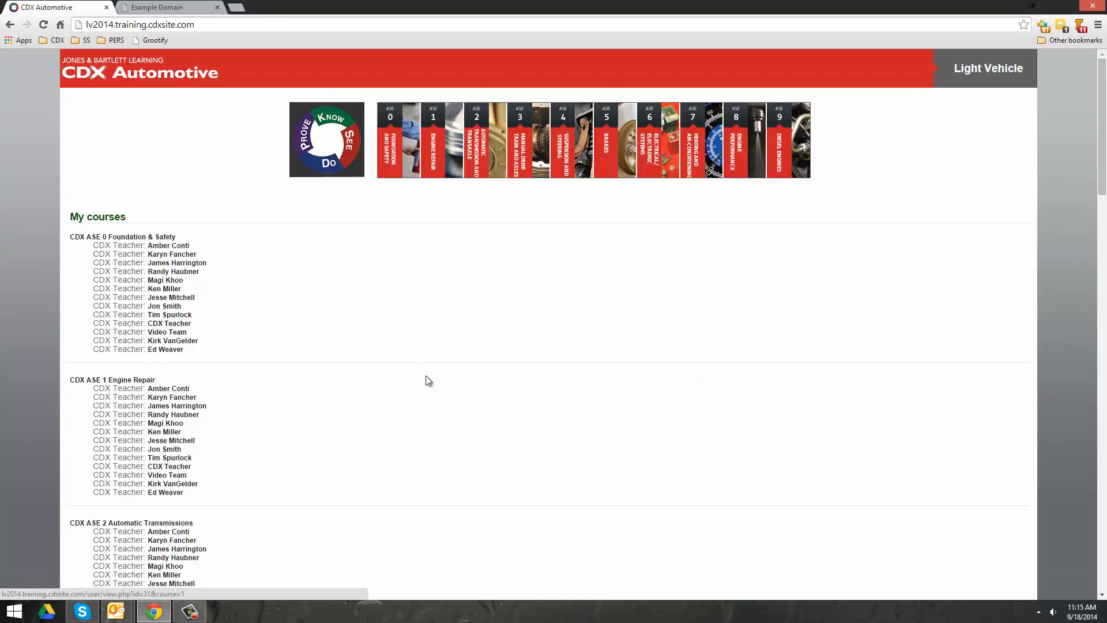
pyautogui.scroll(-15, 457, 462)
pyautogui.scroll(-5, 458, 465)
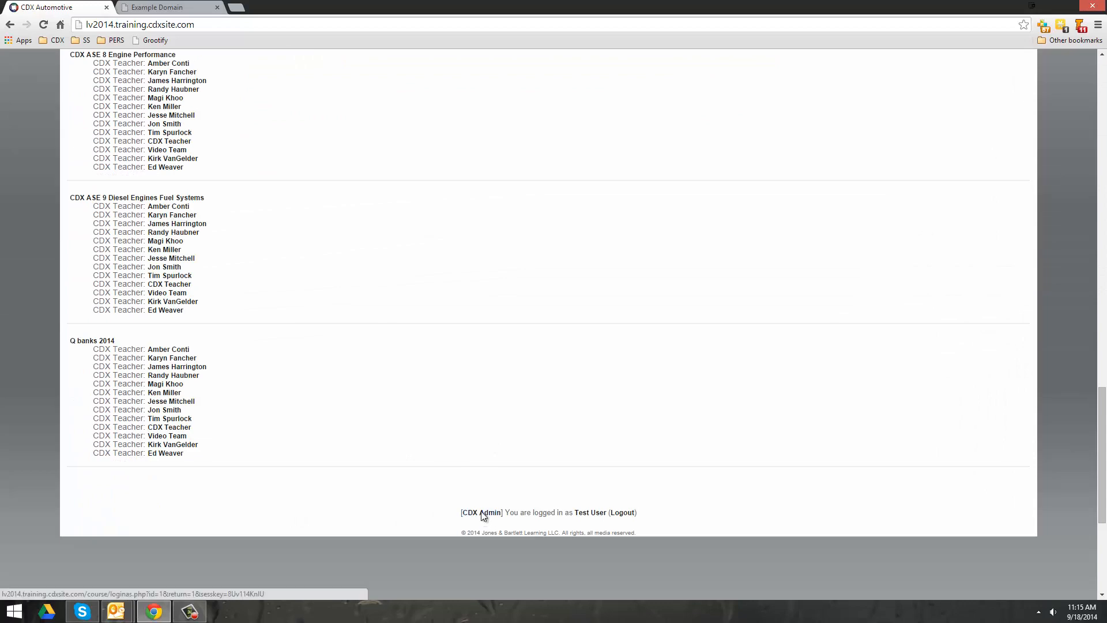
pyautogui.click(482, 513)
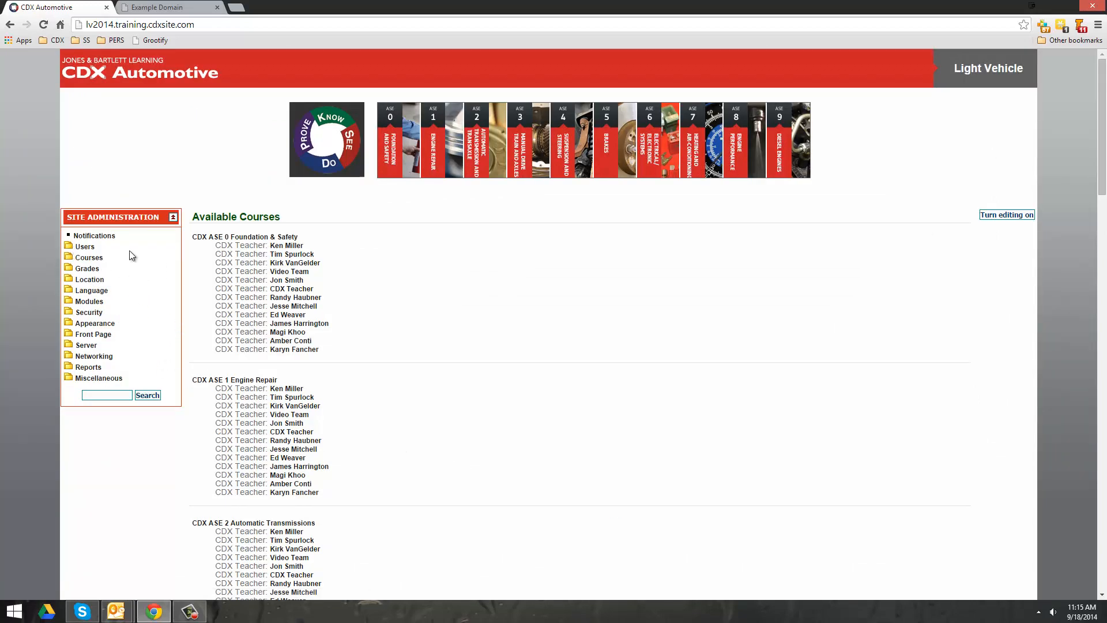
# - Open the CDX Teacher system role assignment, listing 13 existing and 47 potential users
pyautogui.click(85, 246)
pyautogui.click(101, 280)
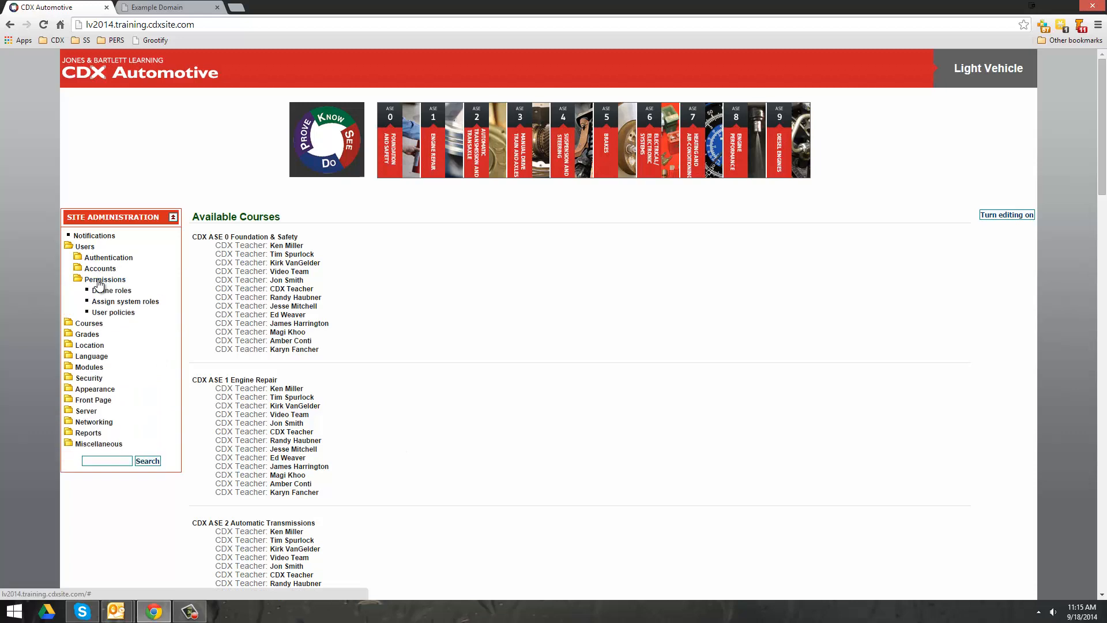
pyautogui.click(129, 302)
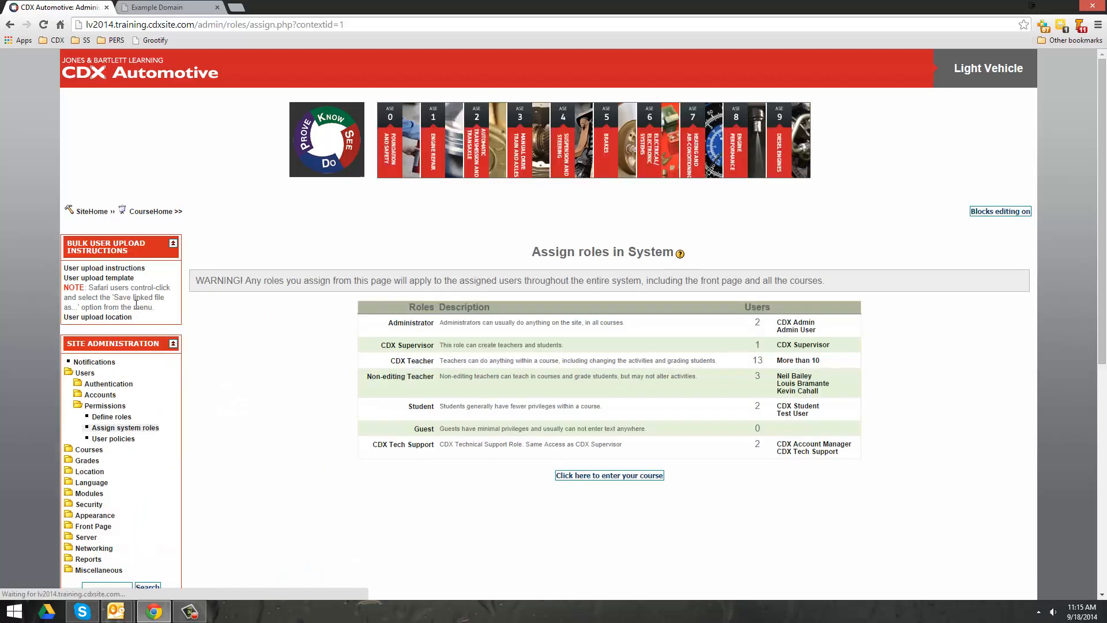
pyautogui.click(424, 364)
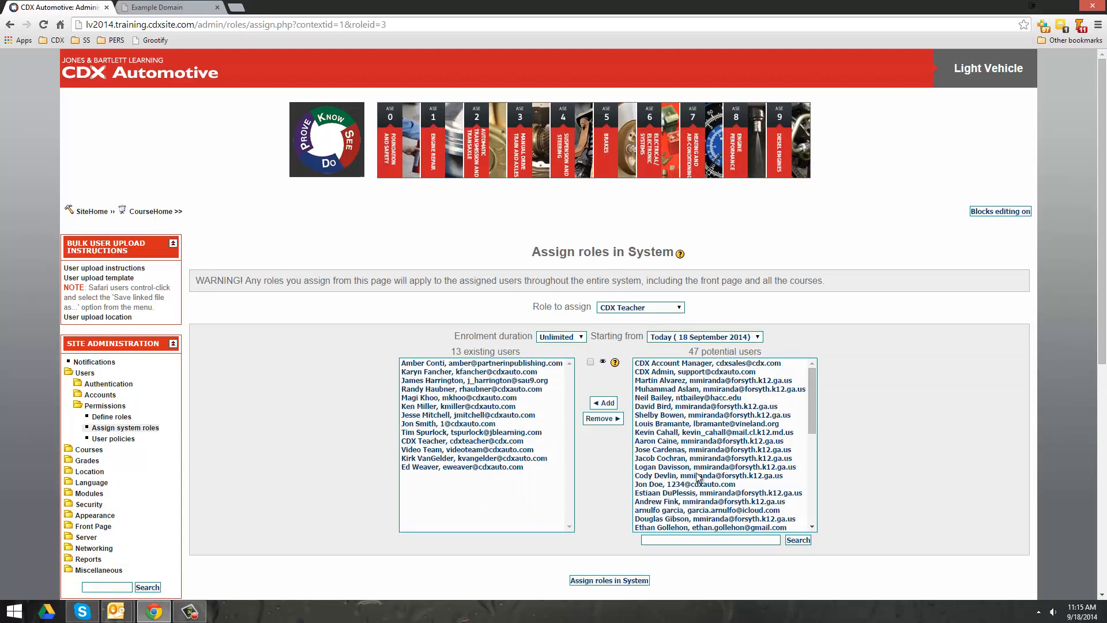